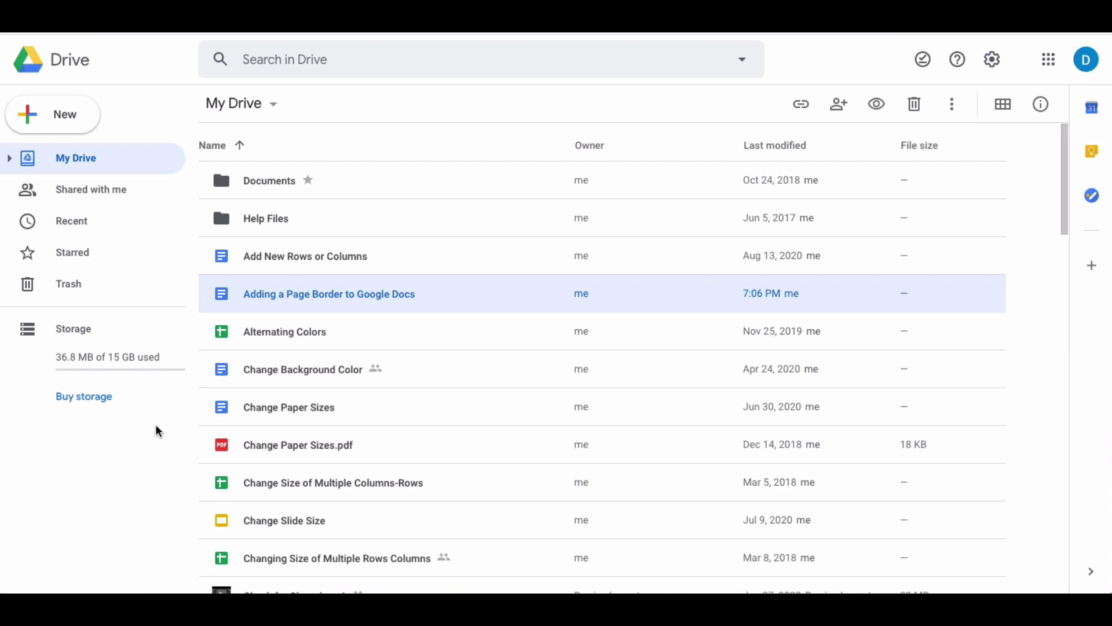
# Select the Change Background Color document row in My Drive
pyautogui.click(261, 379)
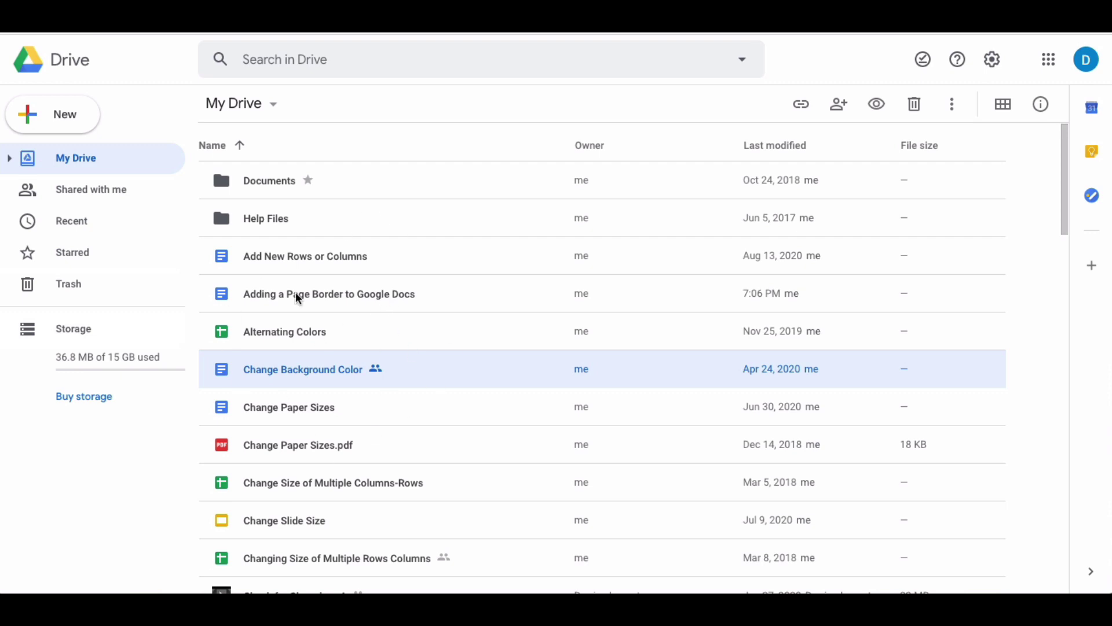
# Open the Share dialog for Change Background Color from its context menu
pyautogui.rightClick(312, 368)
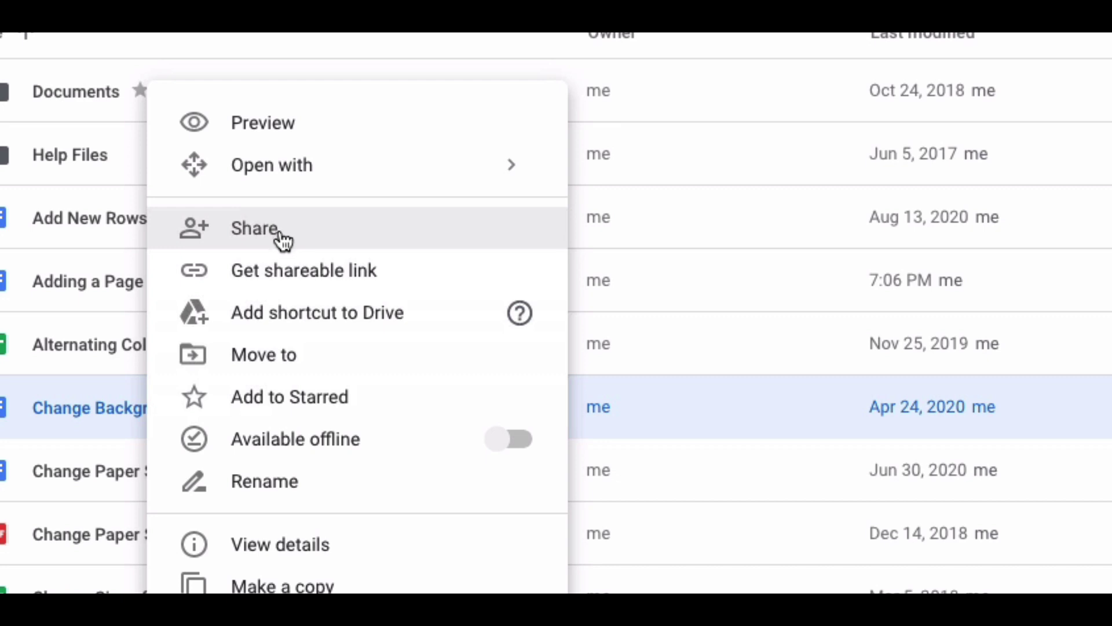
pyautogui.click(281, 234)
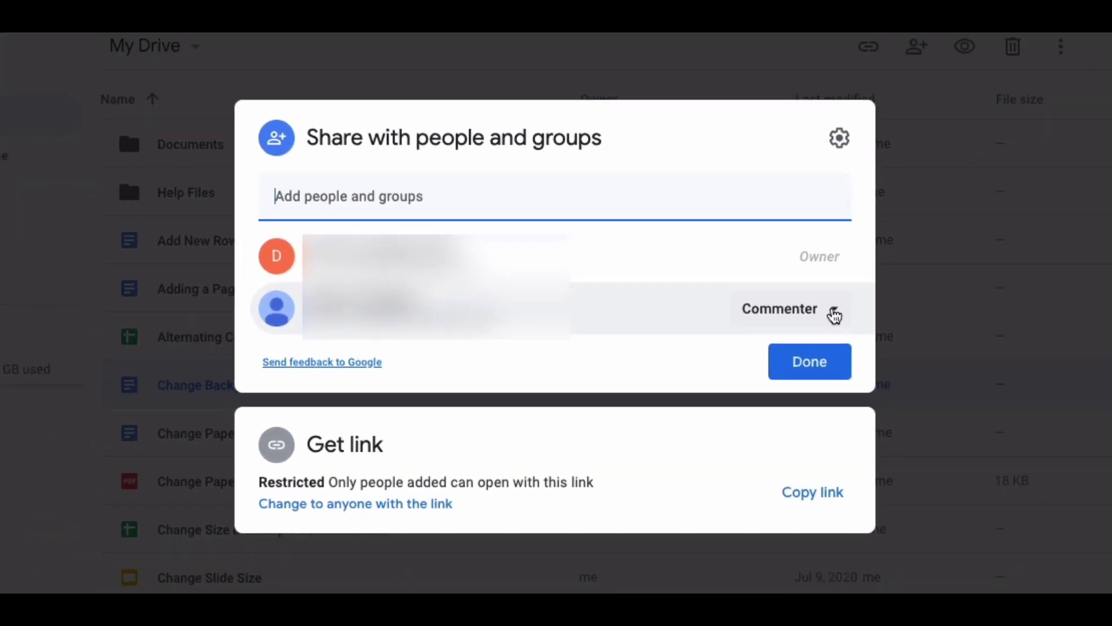
# Remove the commenter from Change Background Color and save, leaving only the owner
pyautogui.click(775, 314)
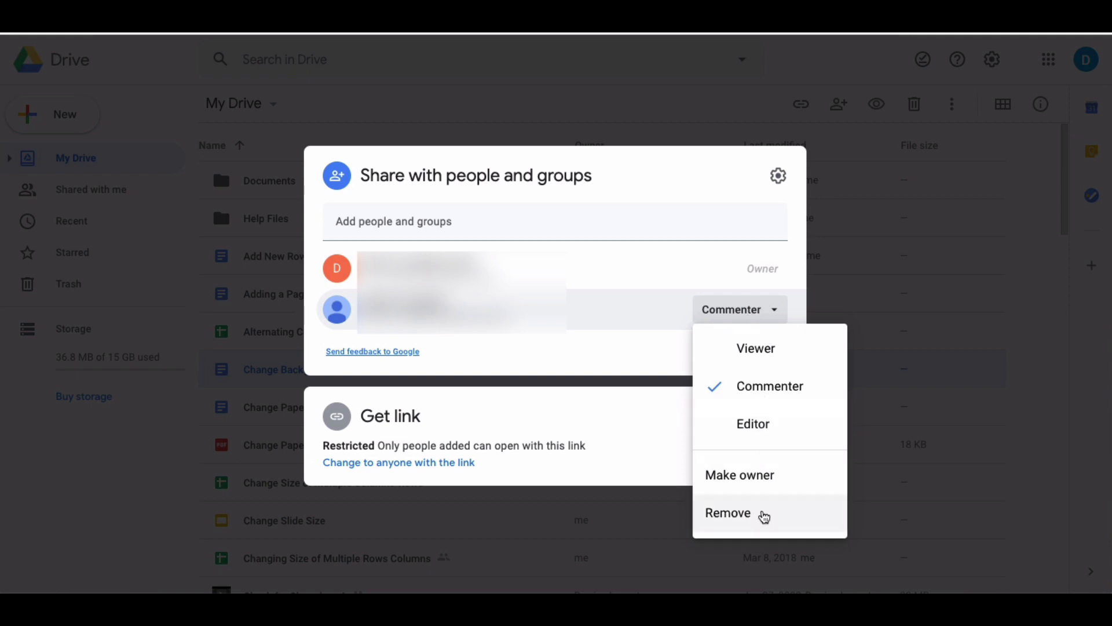
pyautogui.click(764, 517)
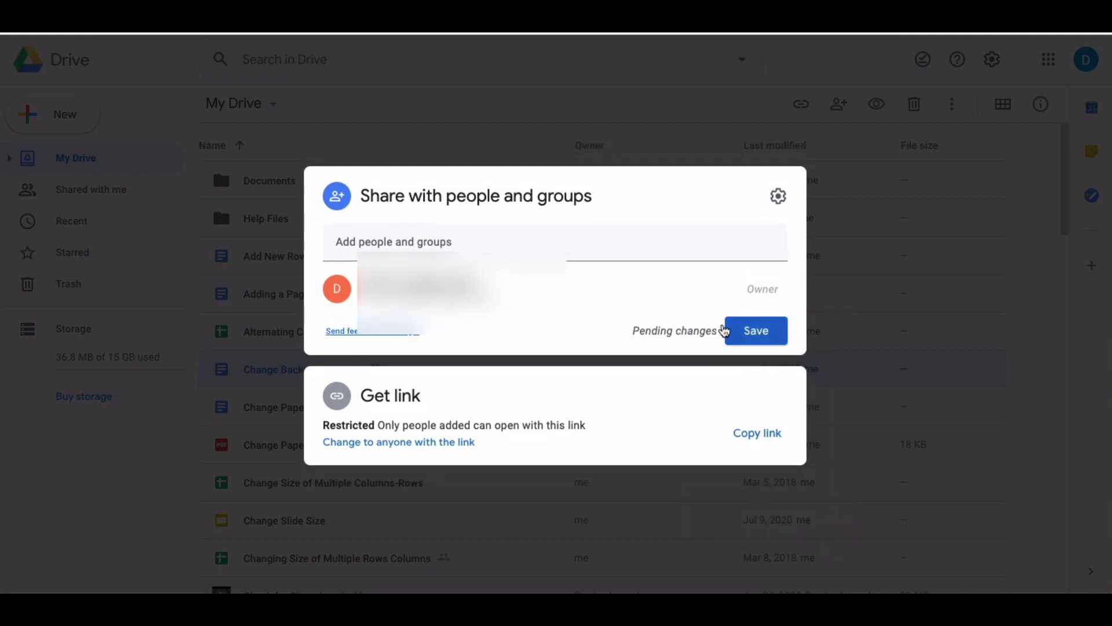
pyautogui.click(757, 330)
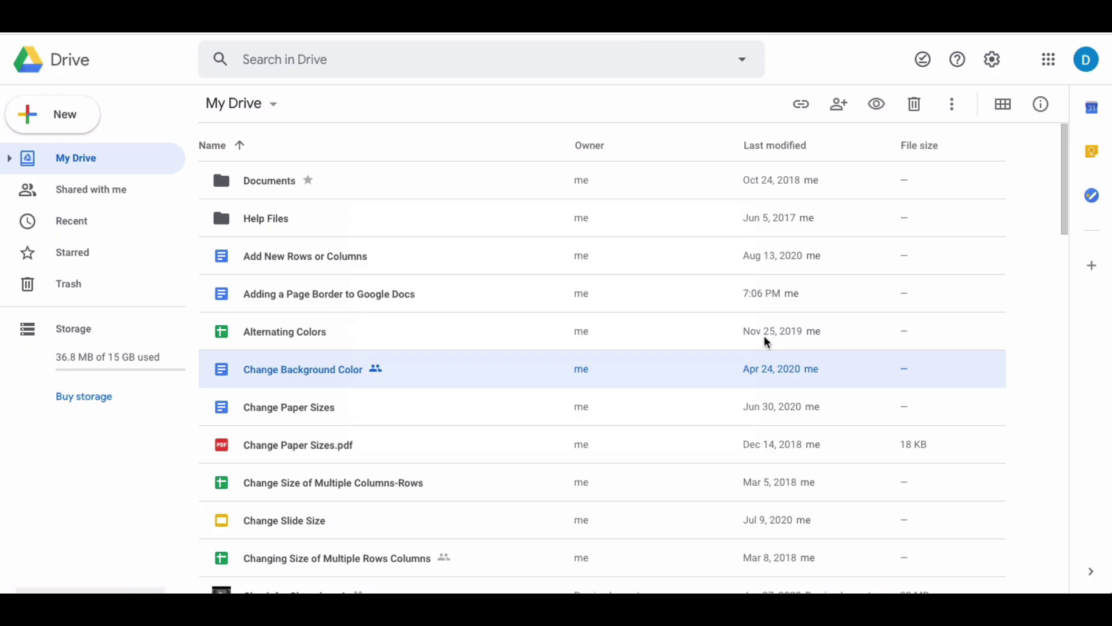